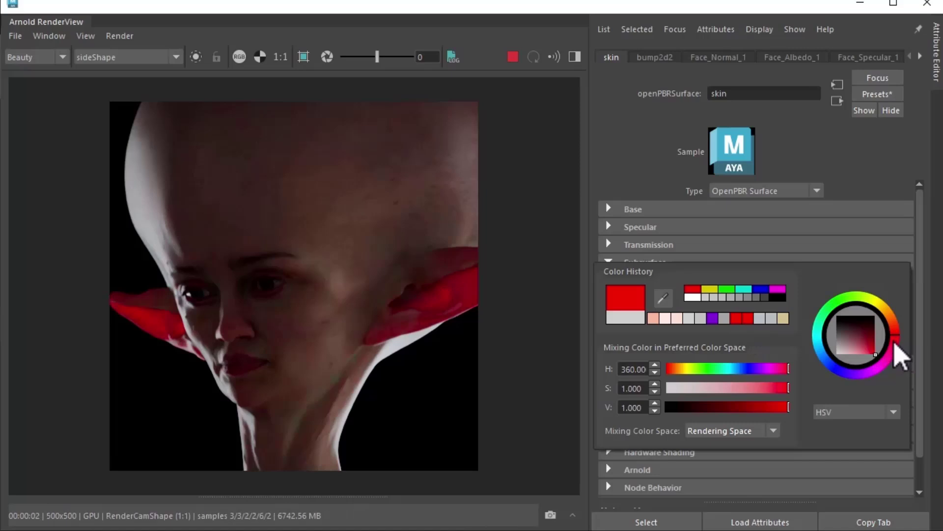
Try a pink subsurface tint with hue 335.82 and saturation 0.731 on the skin material and pick red from the color history
left_click_drag(896, 347, 893, 354)
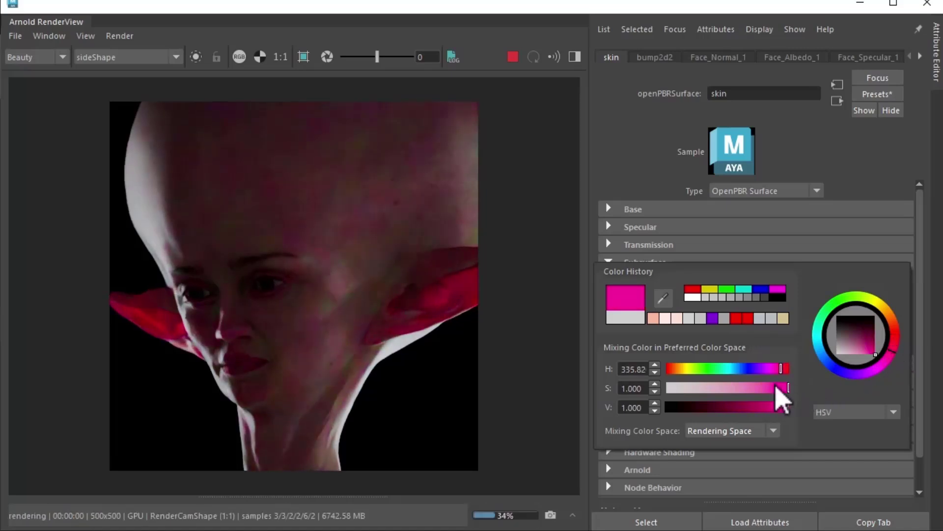
left_click(757, 388)
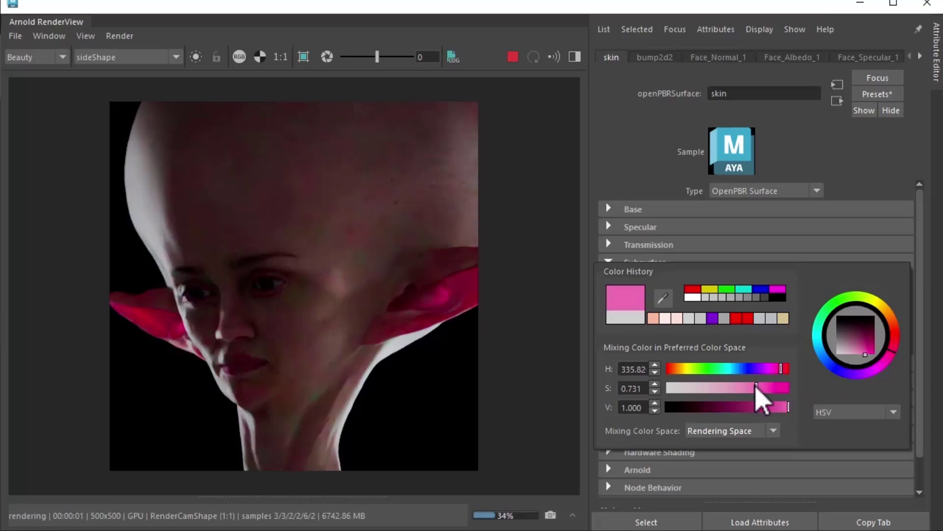
left_click(735, 313)
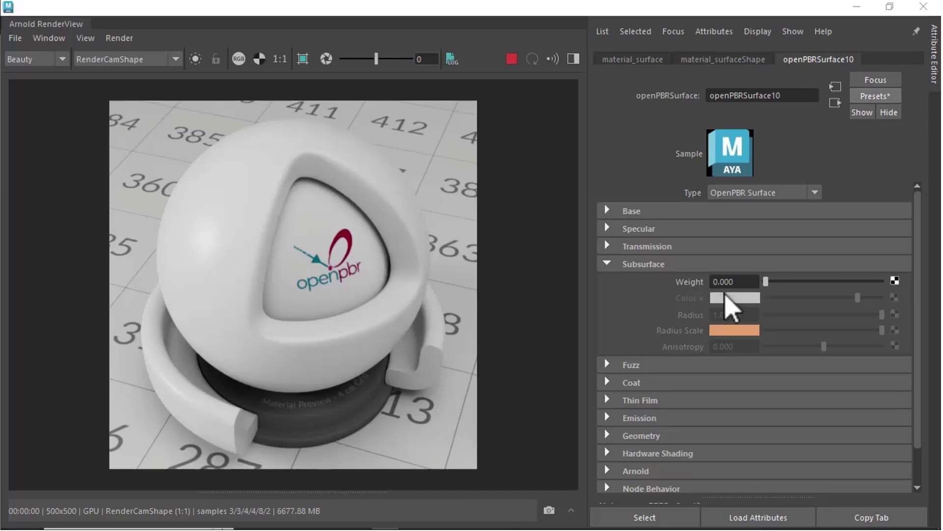
Raise the subsurface weight of the white openPBRSurface10 material to its maximum
left_click_drag(767, 285, 908, 298)
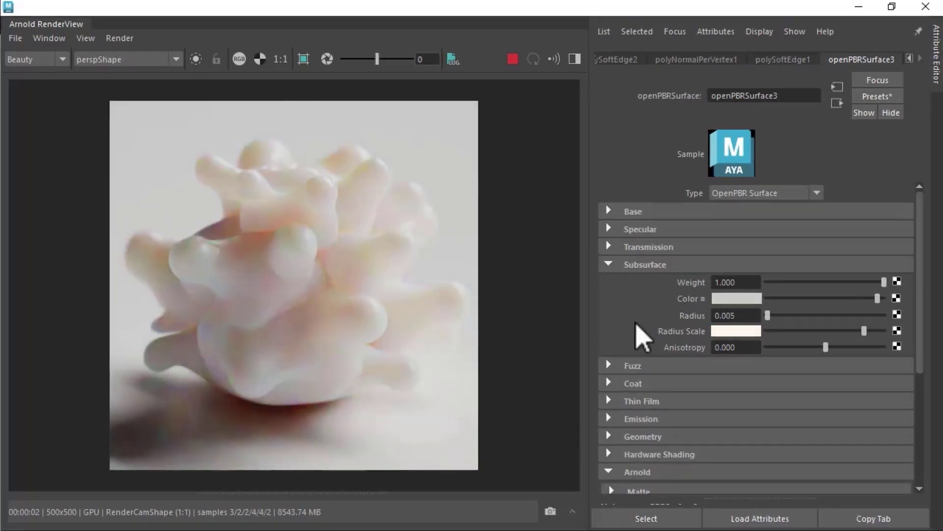
Set the subsurface anisotropy of openPBRSurface3 to 1 and bring it down to its minimum
left_click_drag(825, 347, 894, 353)
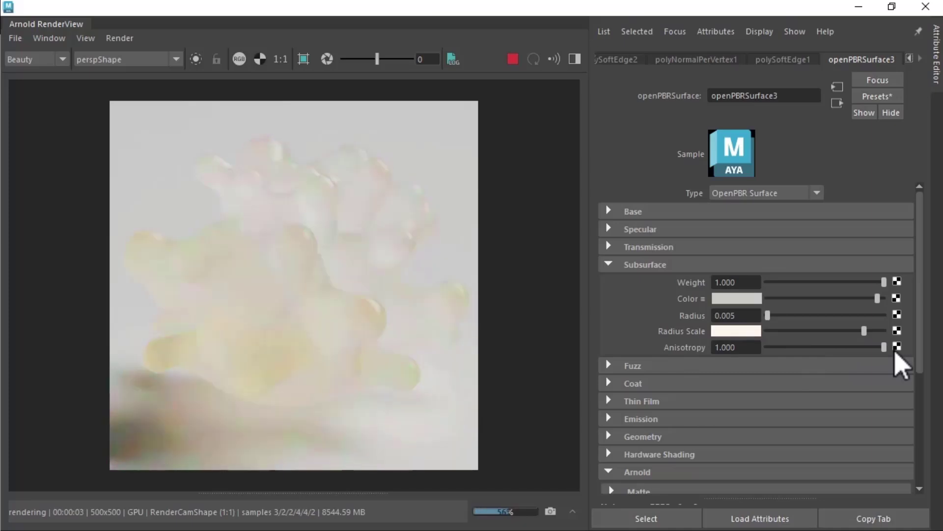
left_click_drag(881, 349, 757, 351)
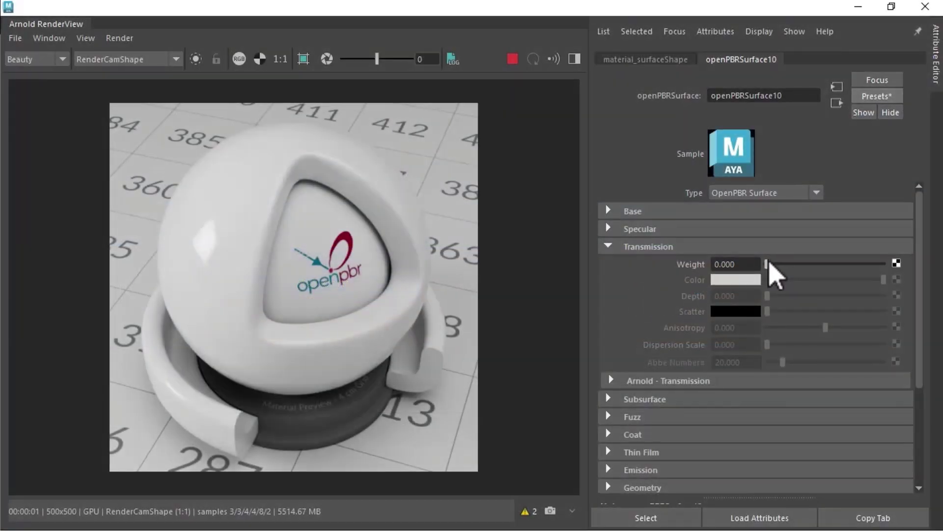
Set the transmission weight of openPBRSurface10 to 1 and its specular IOR to 3
left_click_drag(770, 264, 904, 270)
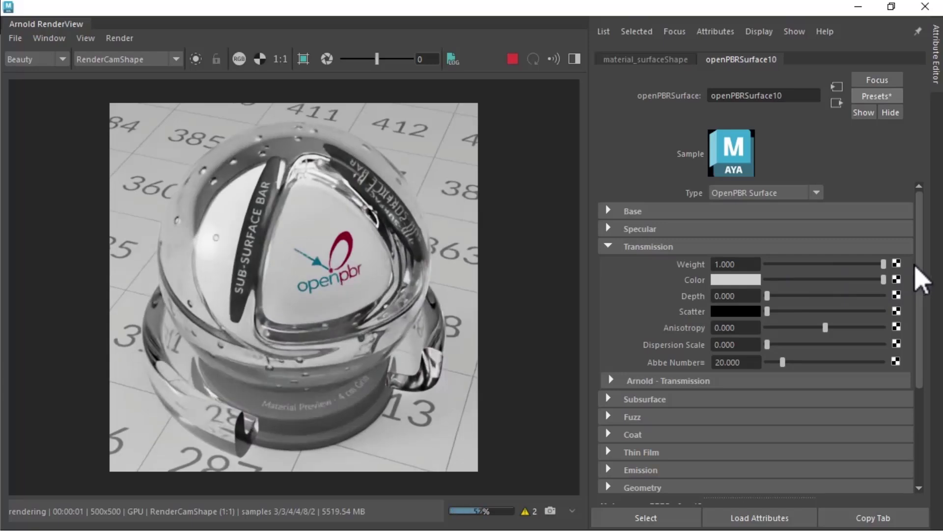
left_click(640, 229)
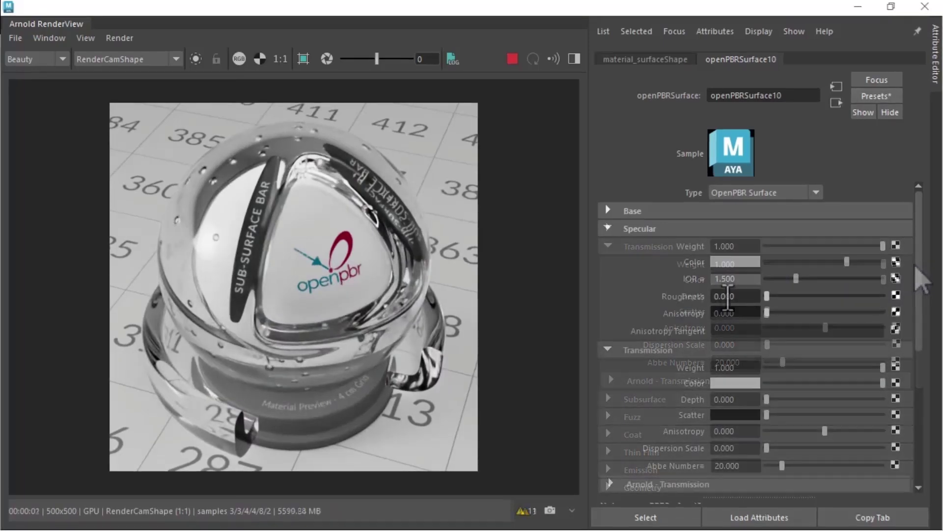
left_click_drag(796, 278, 918, 294)
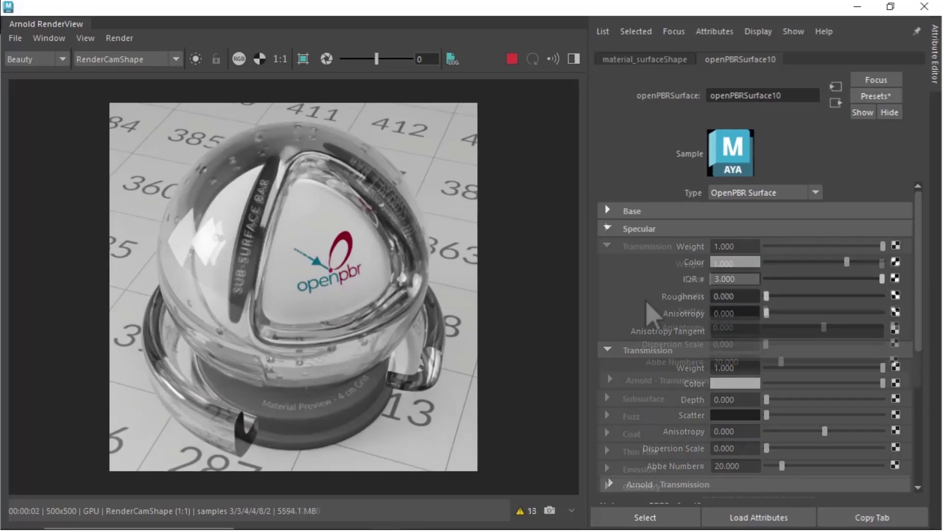
Adjust the saturation of the transmission color on openPBRSurface10
left_click(717, 280)
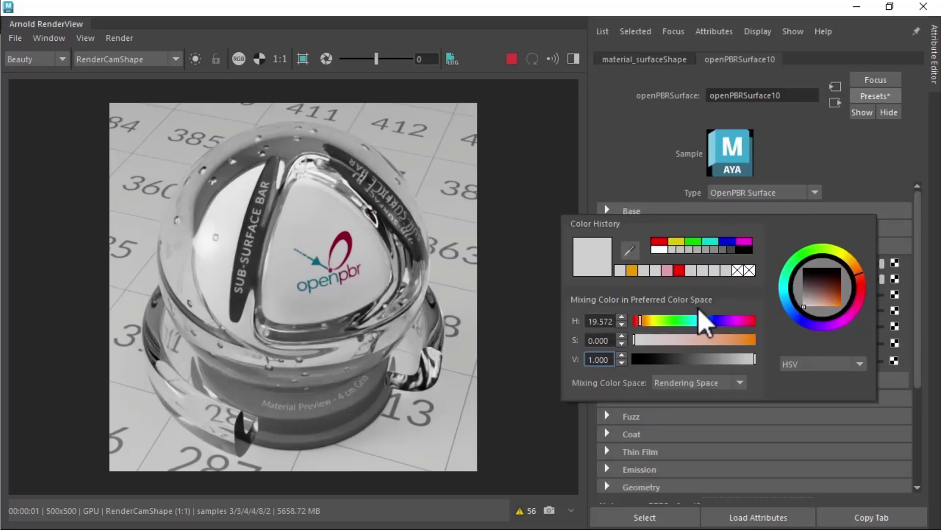
left_click_drag(647, 340, 609, 348)
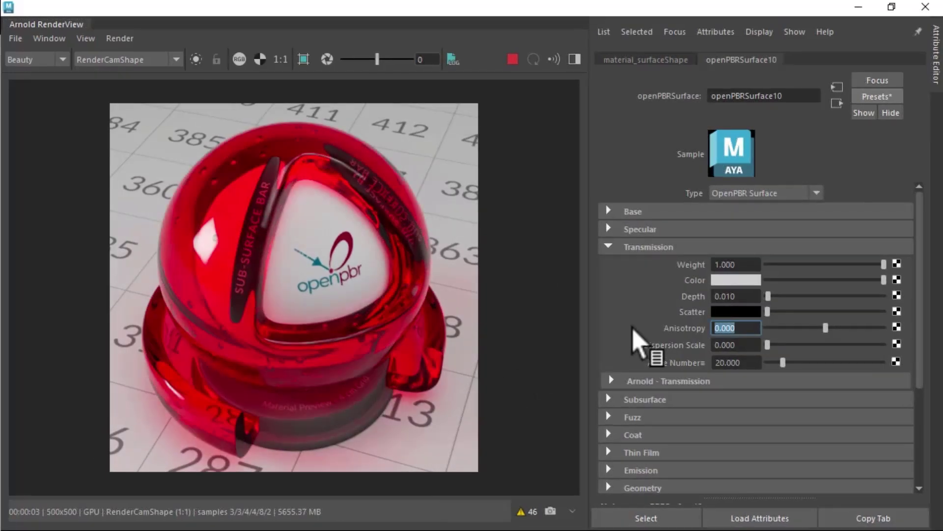
Vary the transmission depth of the red glass by raising it to 1, resetting it to 0.01 and raising it again
left_click_drag(769, 298, 928, 309)
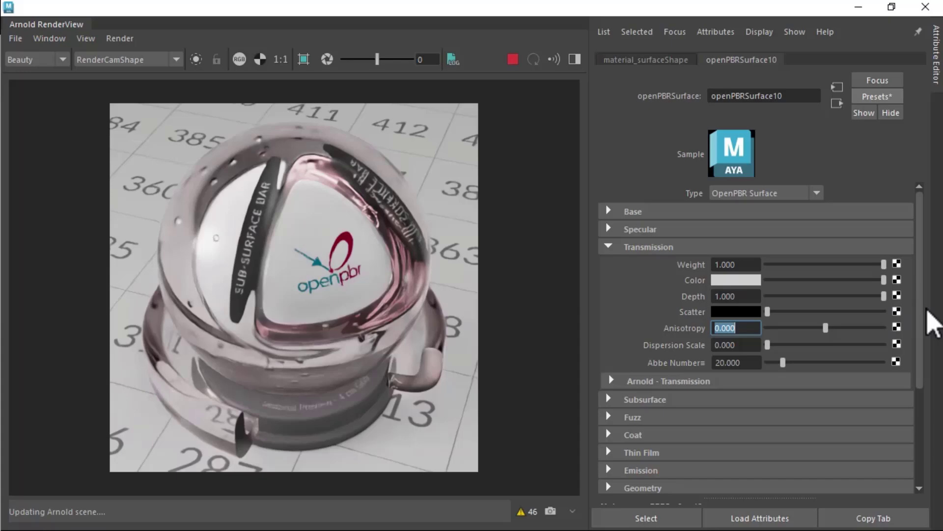
left_click(753, 296)
type(".01")
key("Tab")
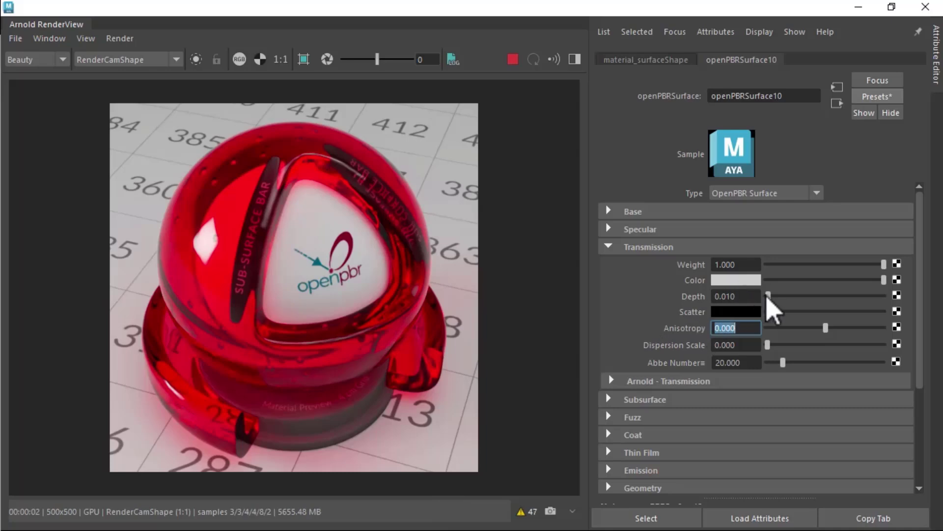
left_click_drag(768, 296, 876, 308)
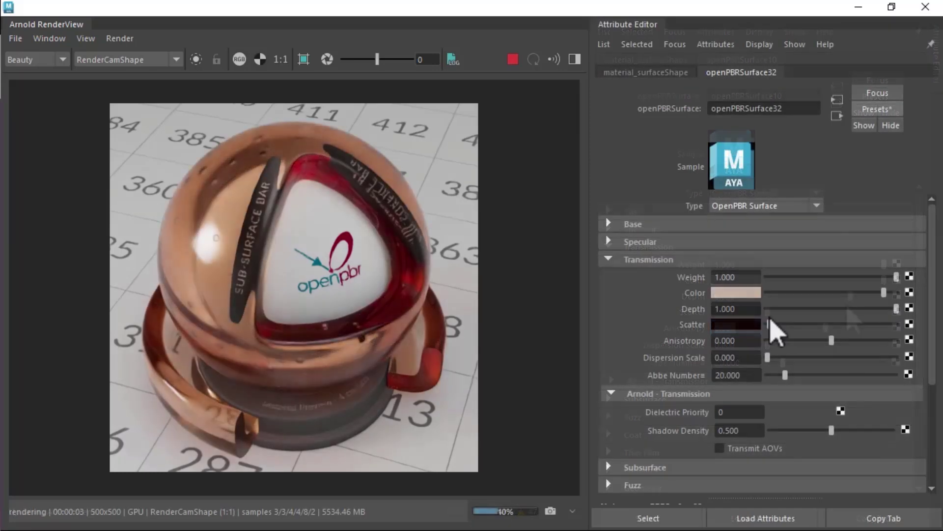
Raise the transmission scatter of openPBRSurface32 to its maximum and reduce it to a darker mid-range value
left_click_drag(769, 324, 907, 339)
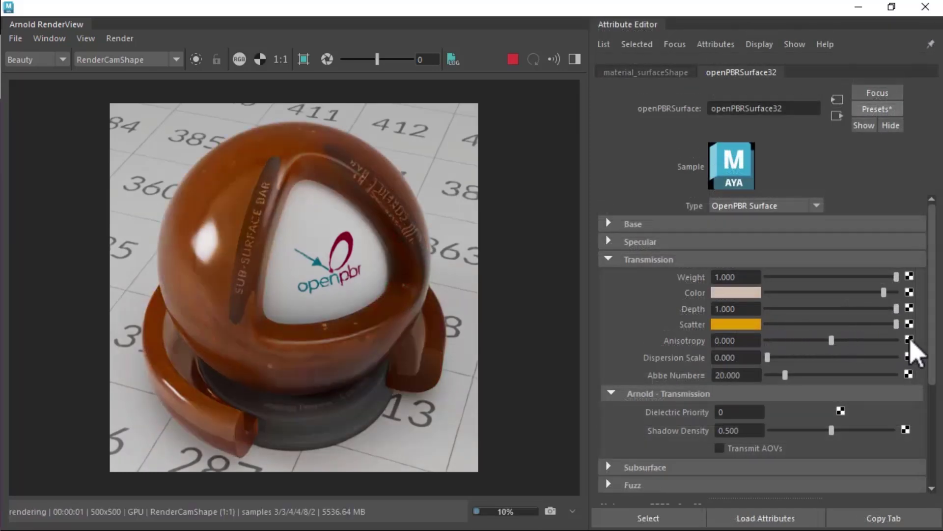
left_click(818, 325)
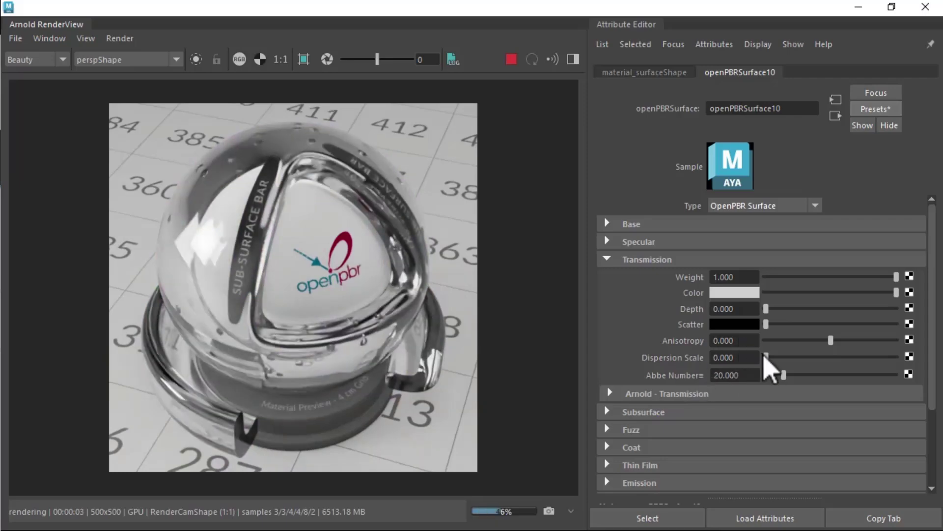
Set the clear glass material's dispersion scale to 1, try an Abbe number of 91, and apply the Diamond Abbe preset
left_click_drag(767, 360, 924, 372)
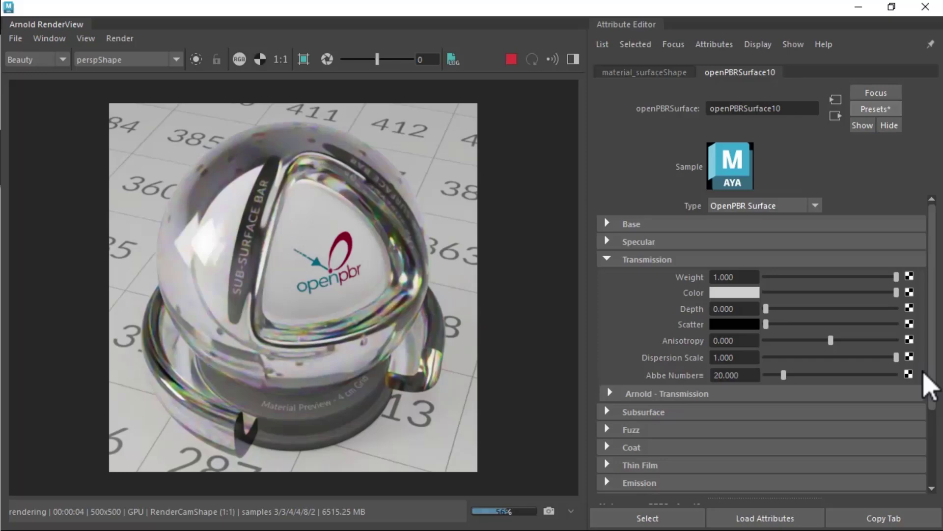
left_click_drag(783, 376, 906, 384)
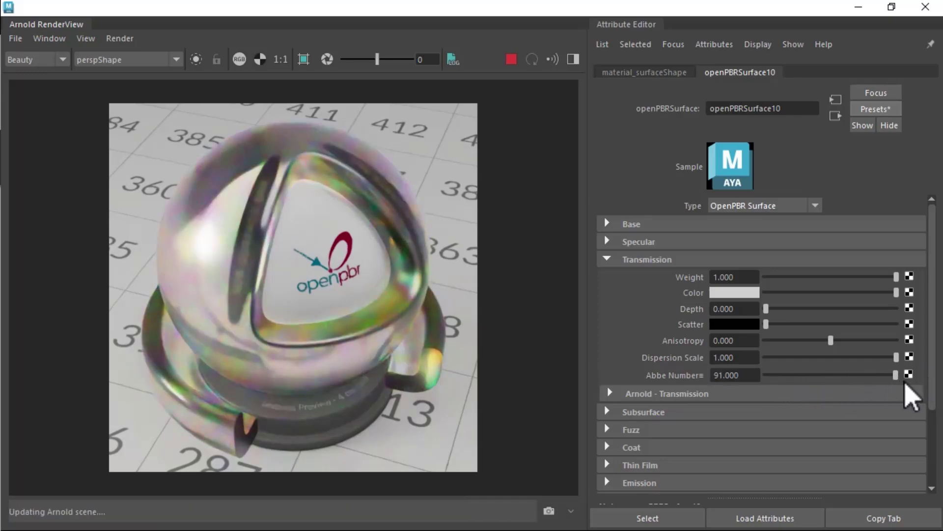
left_click(704, 378)
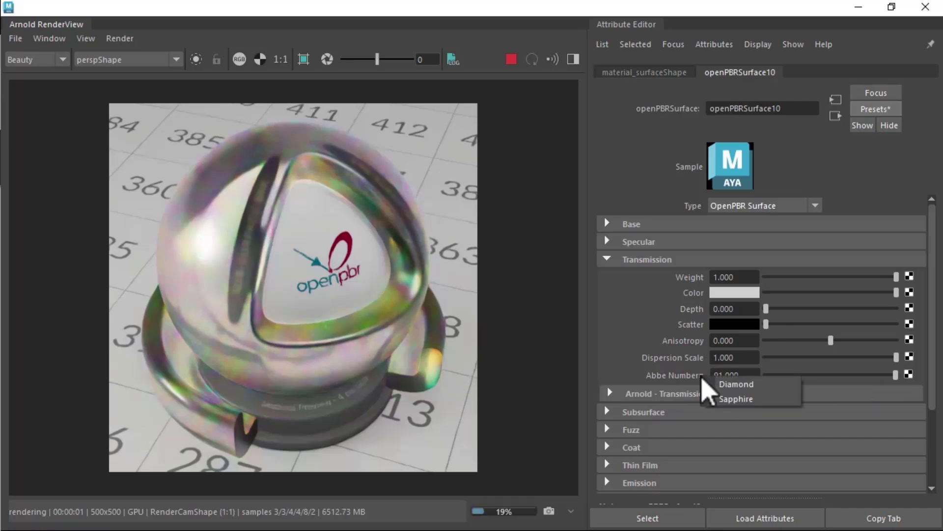
left_click(728, 384)
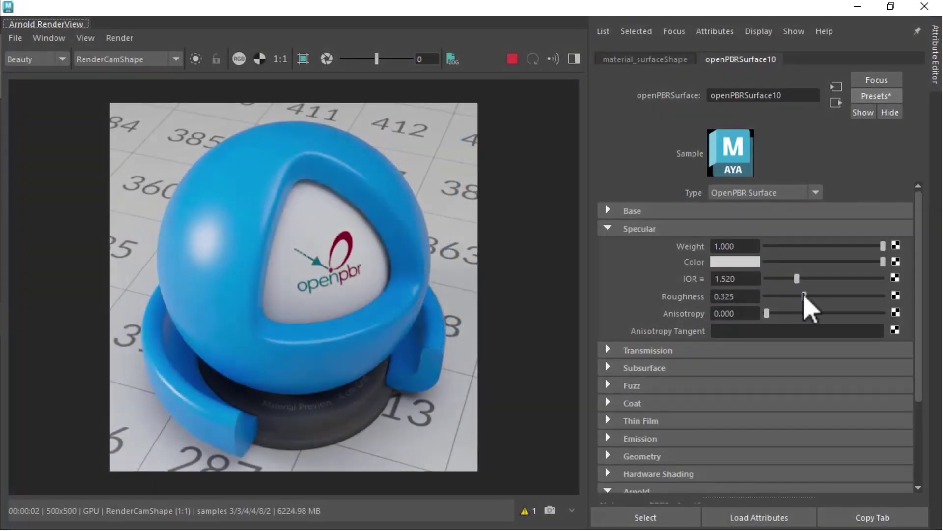
Set the specular roughness of the blue openPBRSurface10 material to 0
left_click_drag(805, 295, 651, 291)
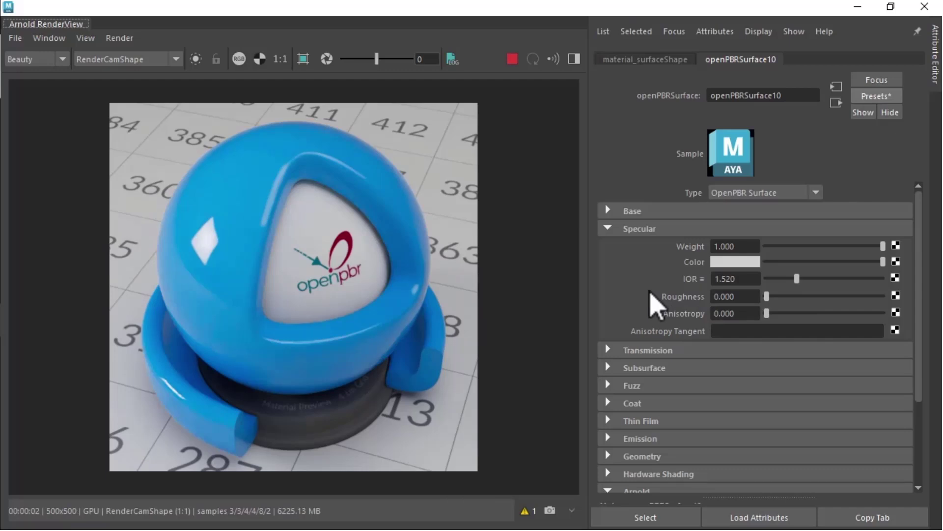
Apply the Glass preset to openPBRSurface10 and raise its specular roughness to the maximum
left_click(877, 96)
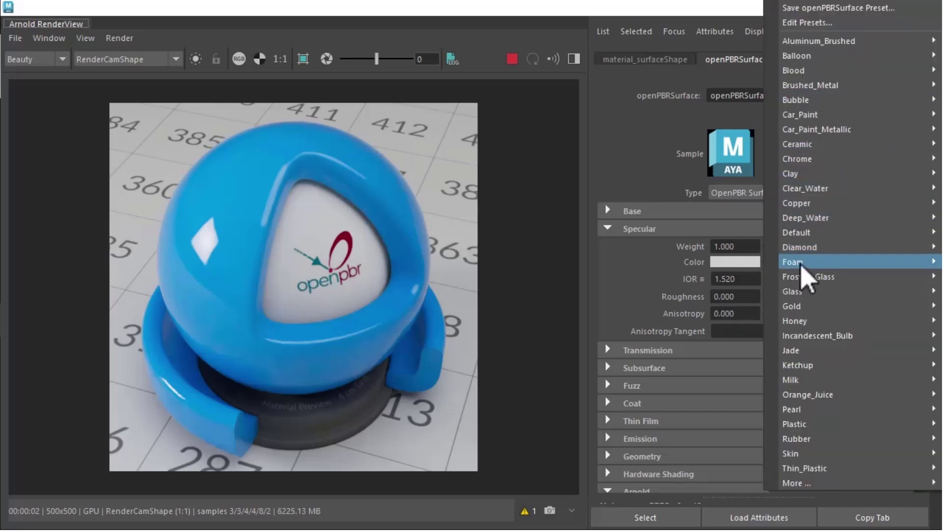
left_click(768, 294)
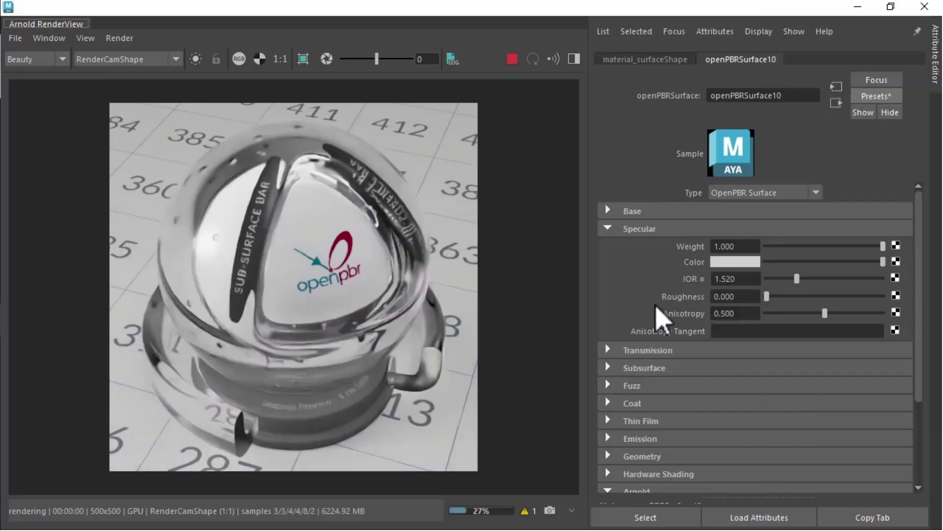
left_click_drag(779, 298, 906, 308)
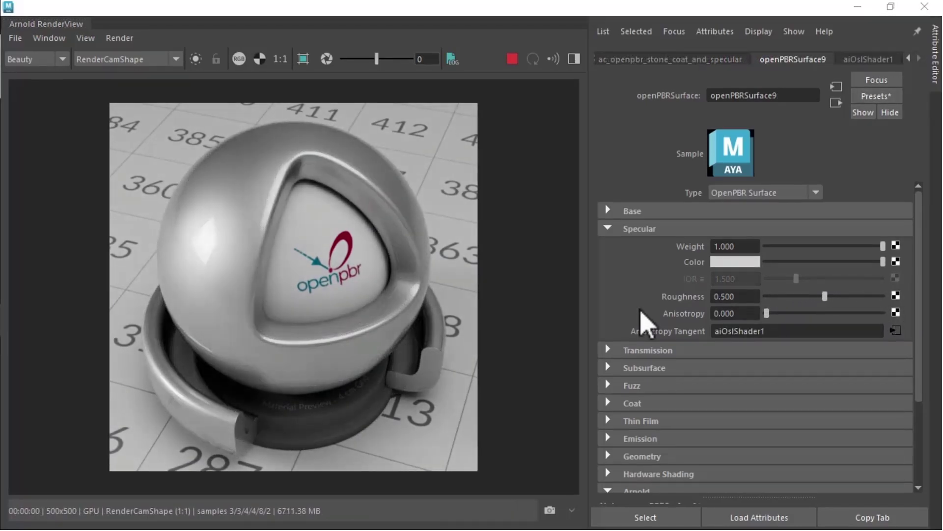
Raise the specular anisotropy of the metallic openPBRSurface9 material to its maximum
left_click_drag(770, 313, 661, 319)
left_click_drag(773, 315, 909, 328)
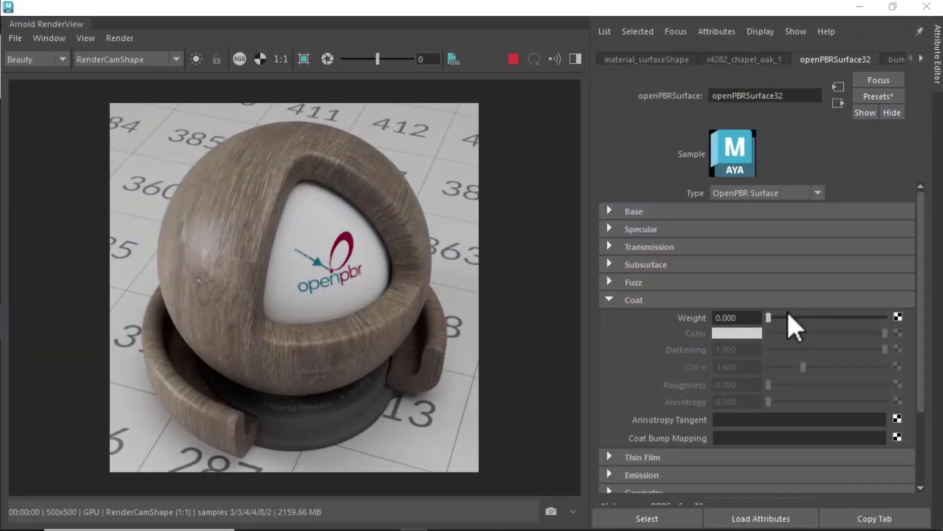
Raise the coat weight of the wood material and increase its coat roughness to the maximum
left_click_drag(788, 317, 842, 330)
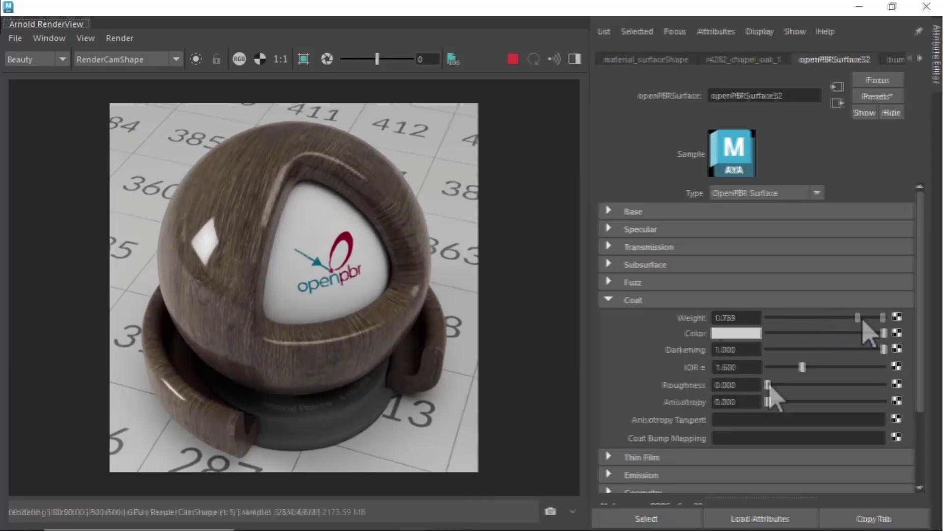
left_click_drag(769, 386, 914, 432)
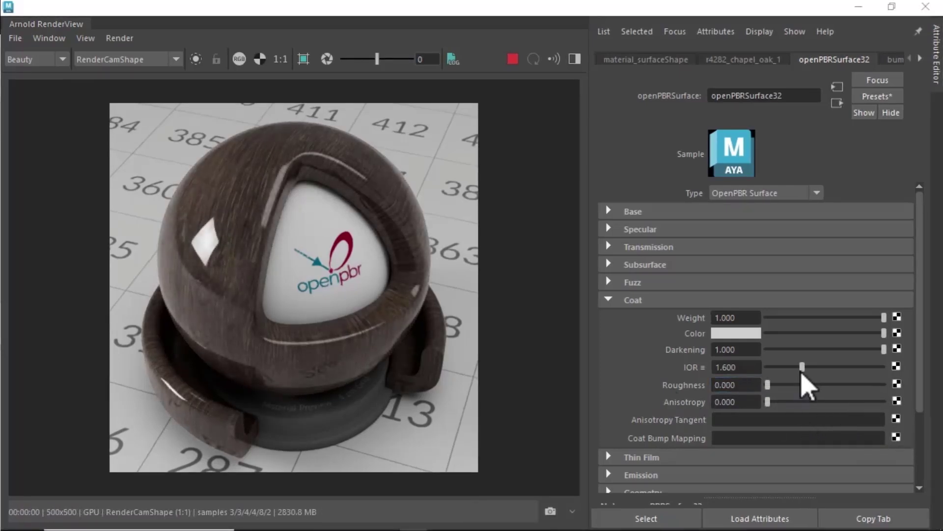
Lower the coat IOR of the wood material
left_click(802, 368)
mouse_move(805, 370)
left_mouse_down()
mouse_move(871, 365)
mouse_move(915, 385)
mouse_move(752, 384)
mouse_move(789, 378)
left_mouse_up()
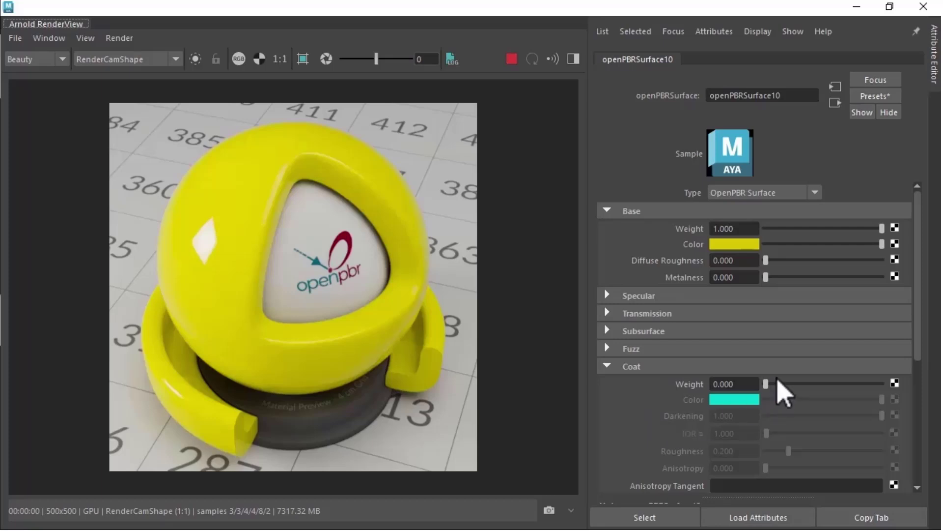
Set the yellow material's coat weight to 1 and try a Checker texture as the map for that weight
left_click_drag(775, 384, 892, 387)
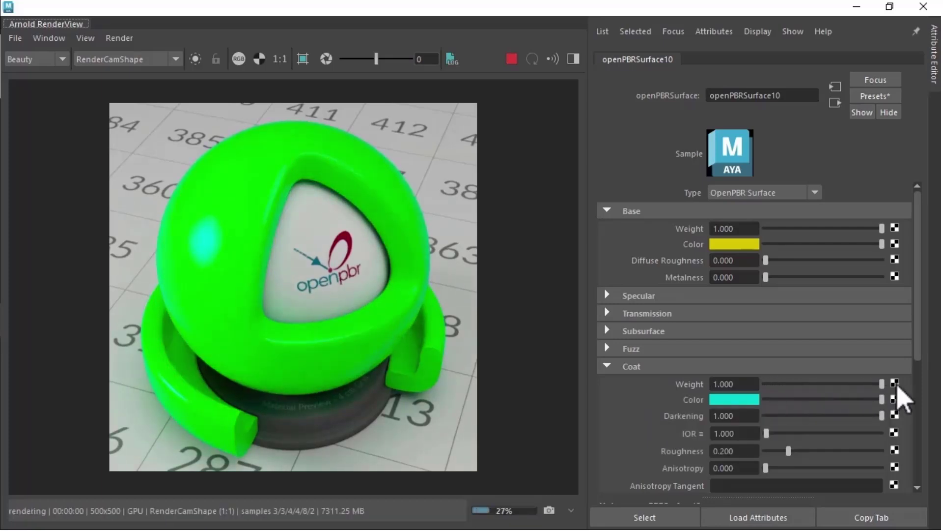
left_click(895, 384)
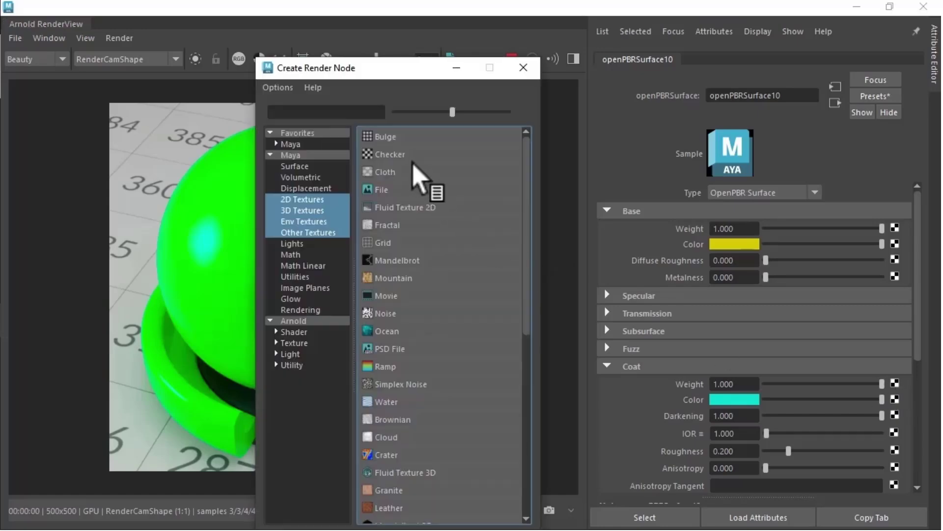
left_click(411, 157)
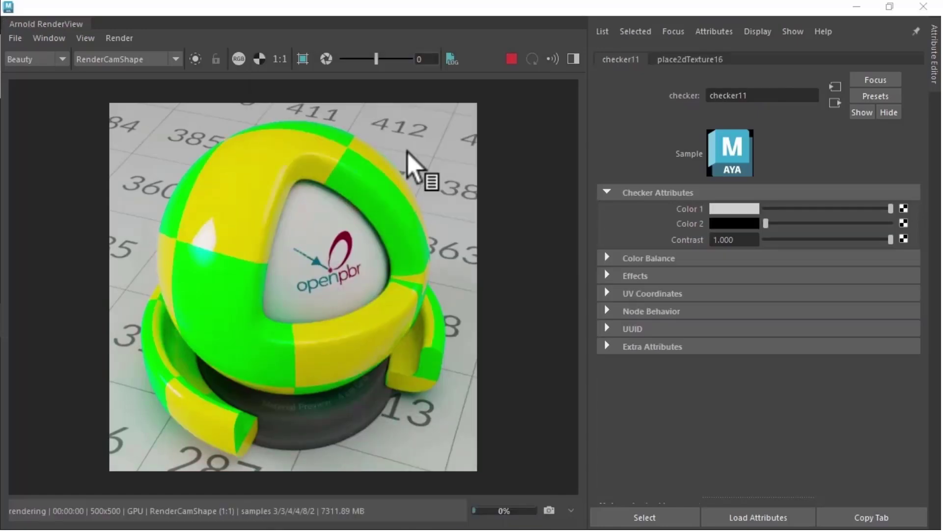
key("ctrl+z")
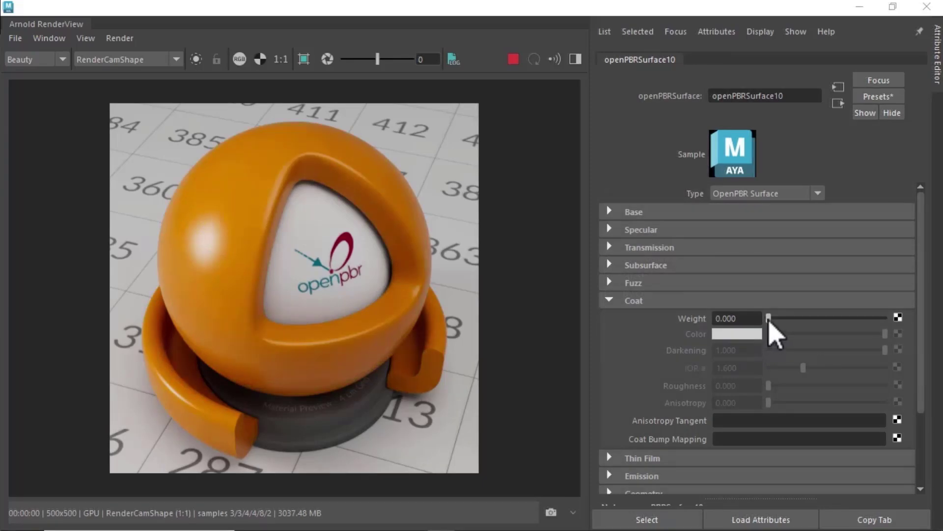
Set the orange material's coat weight to 1 and reduce its coat darkening
left_click_drag(770, 323, 924, 327)
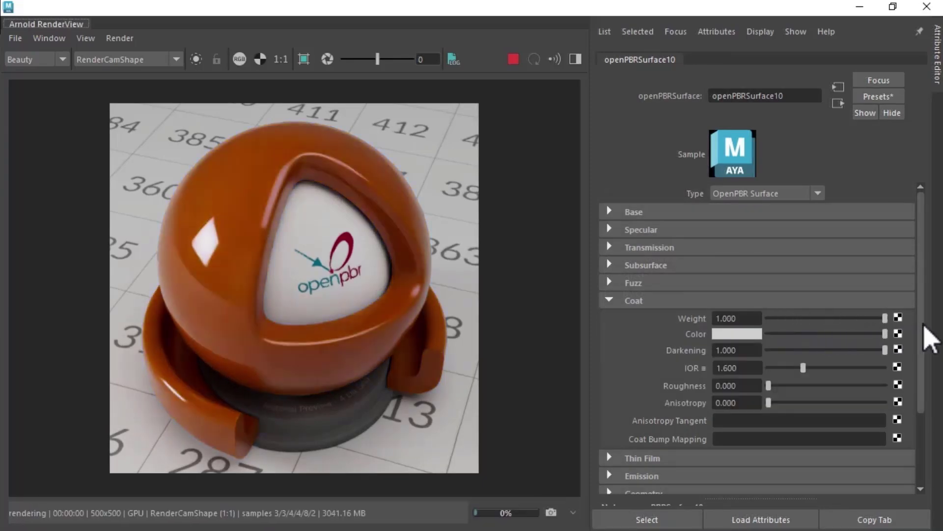
left_click_drag(887, 352, 904, 373)
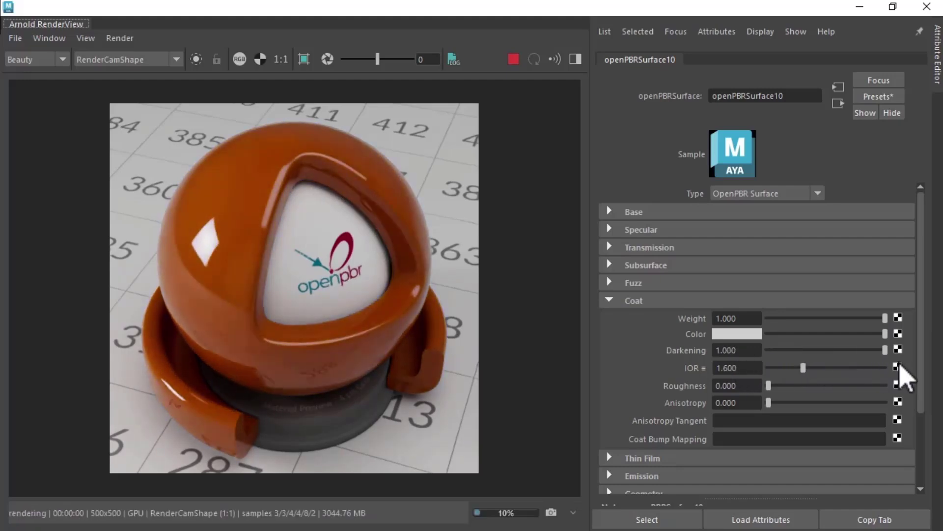
left_click_drag(883, 318, 926, 336)
left_click_drag(868, 356, 799, 364)
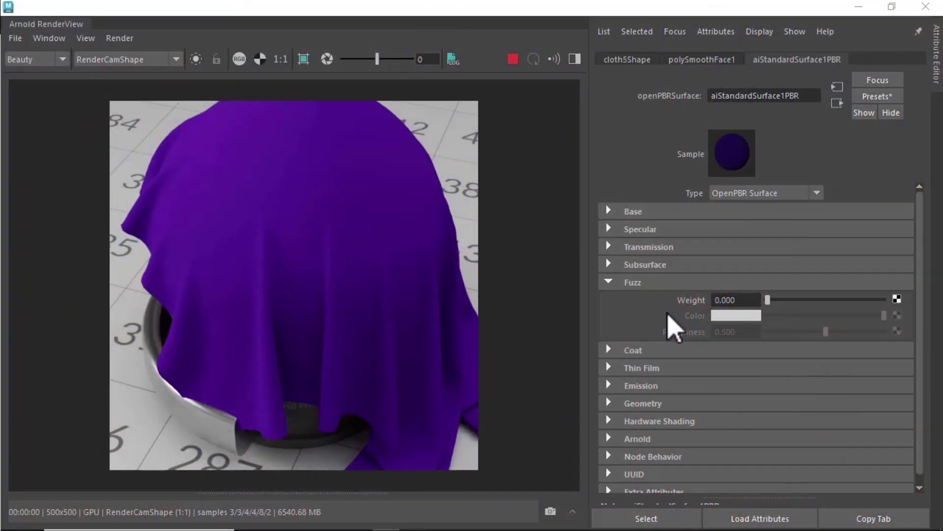
Try the maximum fuzz weight on the purple cloth material and undo it
left_click_drag(768, 299, 897, 316)
key("ctrl+z")
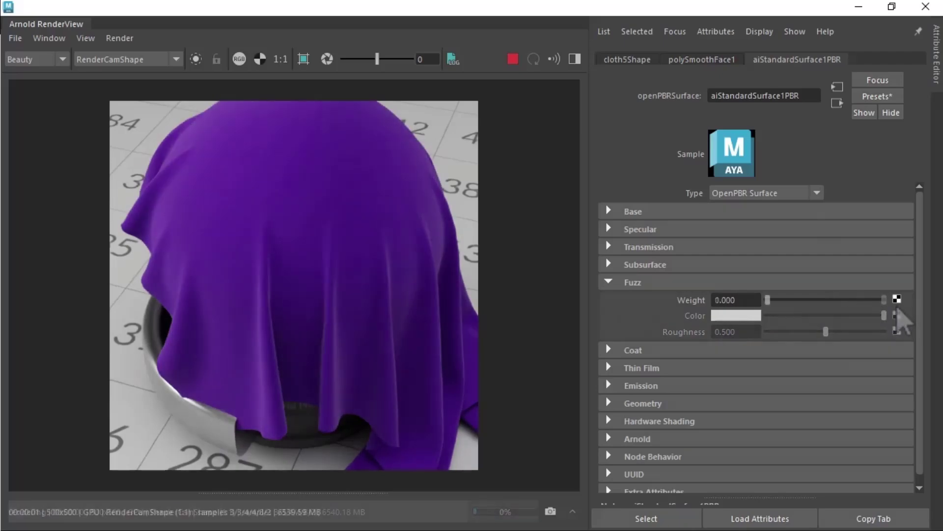